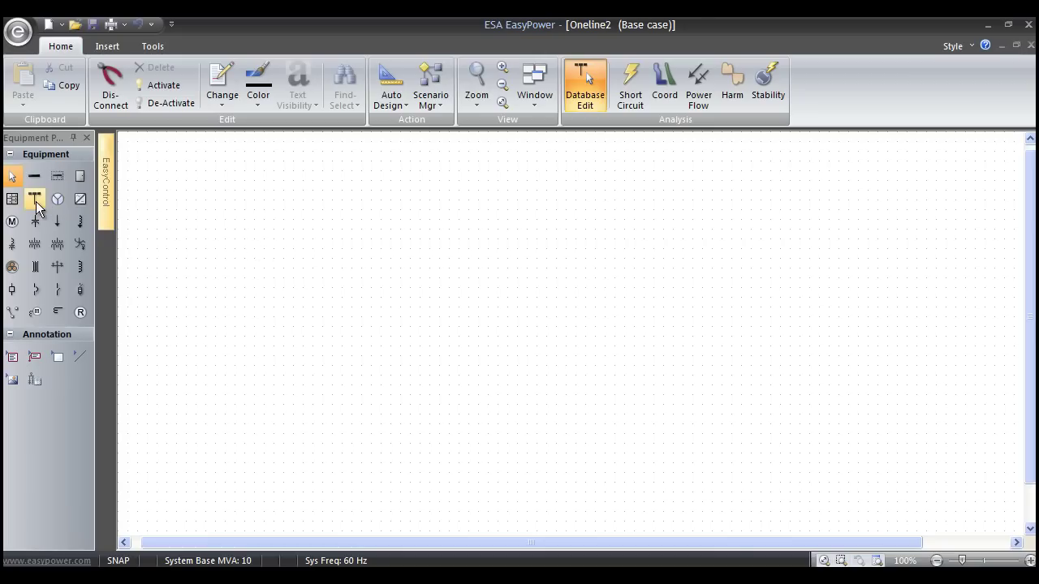
# - Drop utility source UTIL-1 (100000 MVA, 150 X/R) onto the one-line canvas
pyautogui.click(35, 201)
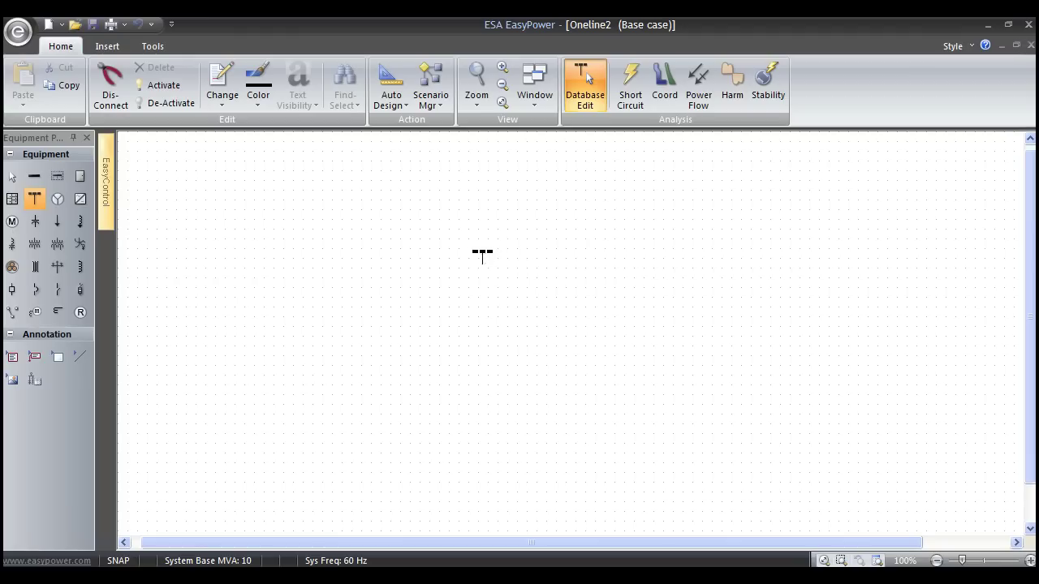
pyautogui.click(500, 312)
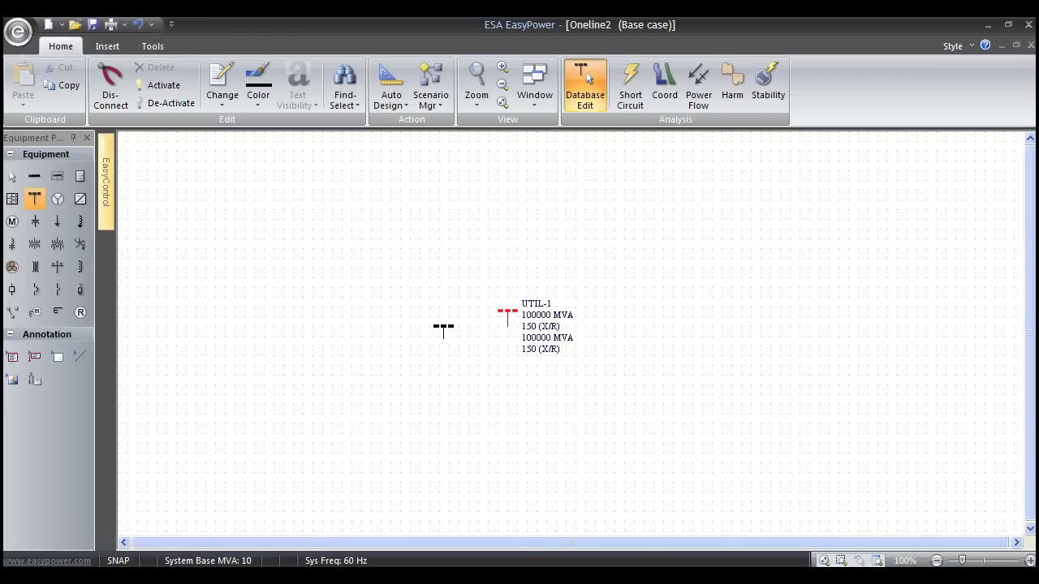
pyautogui.scroll(2, 503, 352)
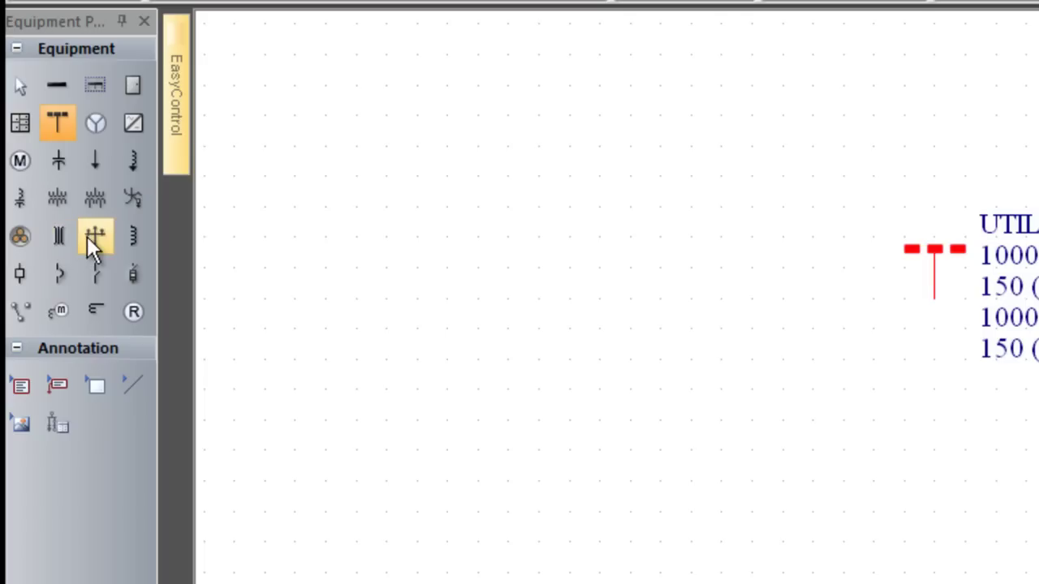
# - Draw a cable down from UTIL-1 to a new bus with a 13.8 kV base voltage
pyautogui.click(20, 240)
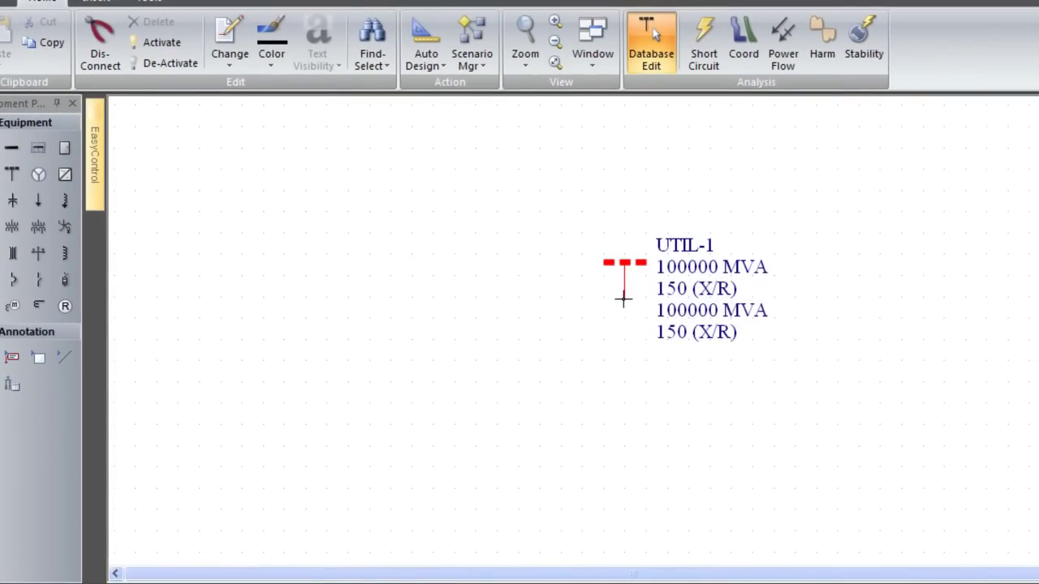
pyautogui.moveTo(623, 298); pyautogui.dragTo(629, 540)
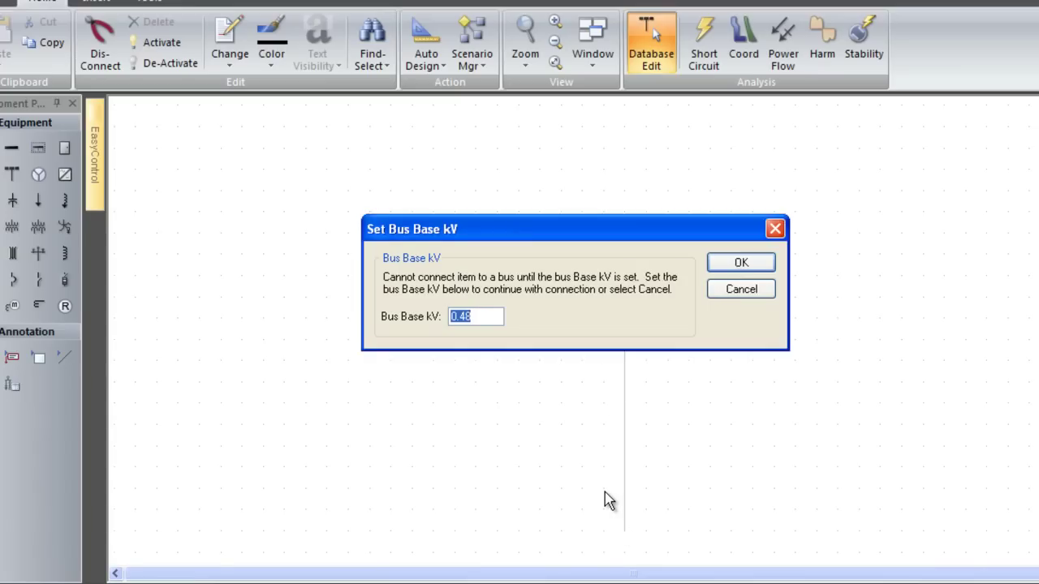
pyautogui.write('13.8')
pyautogui.click(736, 262)
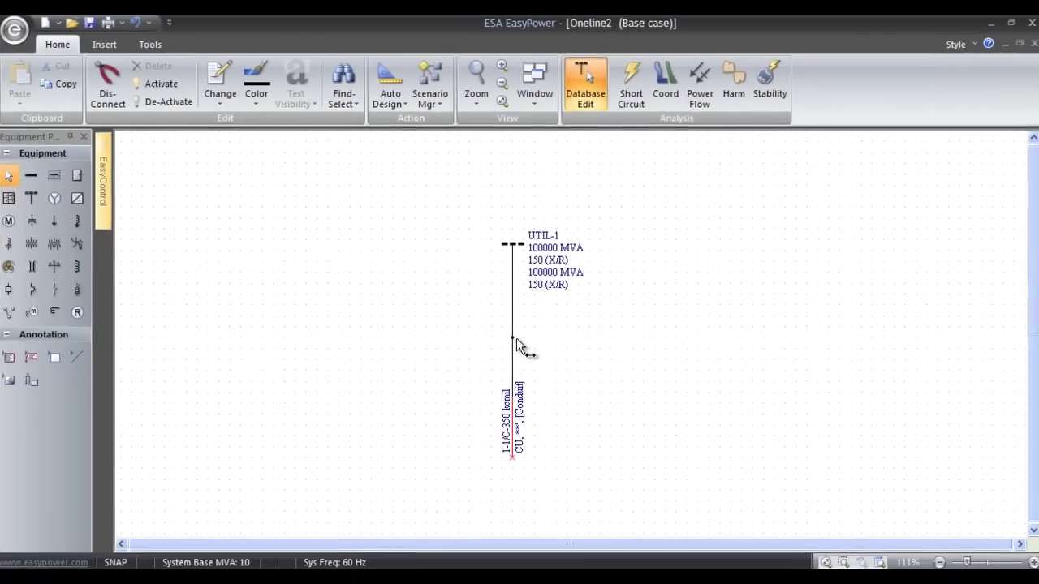
# - Lengthen the 13.8 kV bus far to the left and right across the utility line
pyautogui.moveTo(510, 373); pyautogui.dragTo(1038, 422)
pyautogui.moveTo(920, 361); pyautogui.dragTo(922, 360)
pyautogui.moveTo(511, 337); pyautogui.dragTo(207, 341)
pyautogui.scroll(2, 452, 396)
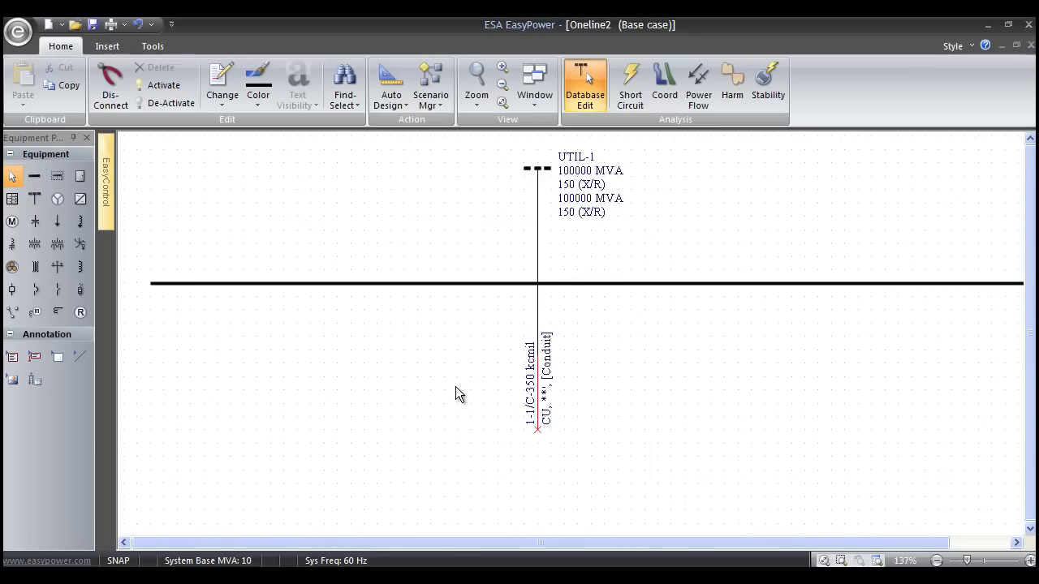
pyautogui.moveTo(452, 386); pyautogui.dragTo(428, 393)
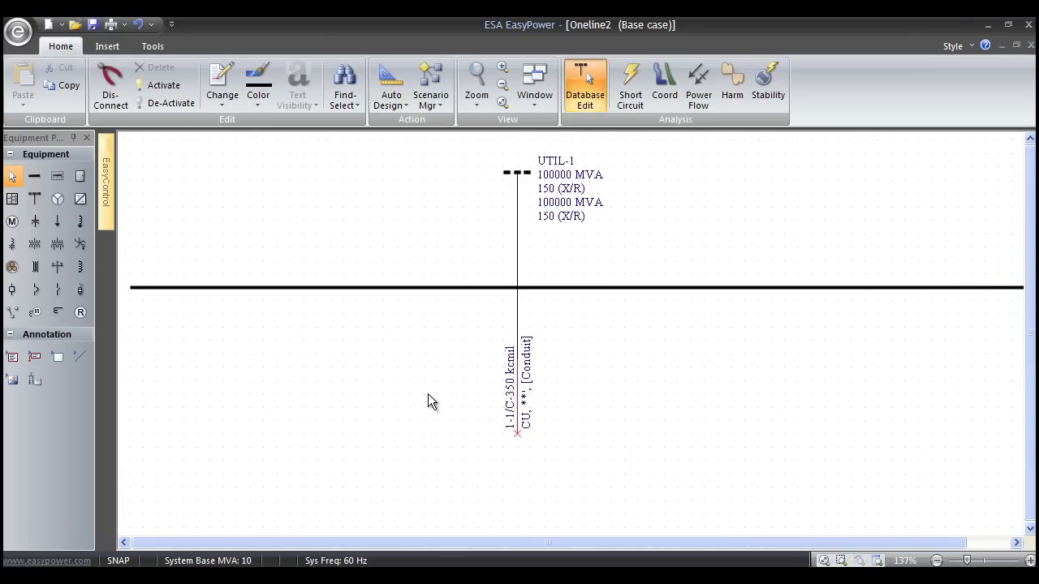
# - Place five feeder breakers along the 13.8 kV bus and one on the utility incomer
pyautogui.click(12, 291)
pyautogui.click(183, 302)
pyautogui.click(343, 302)
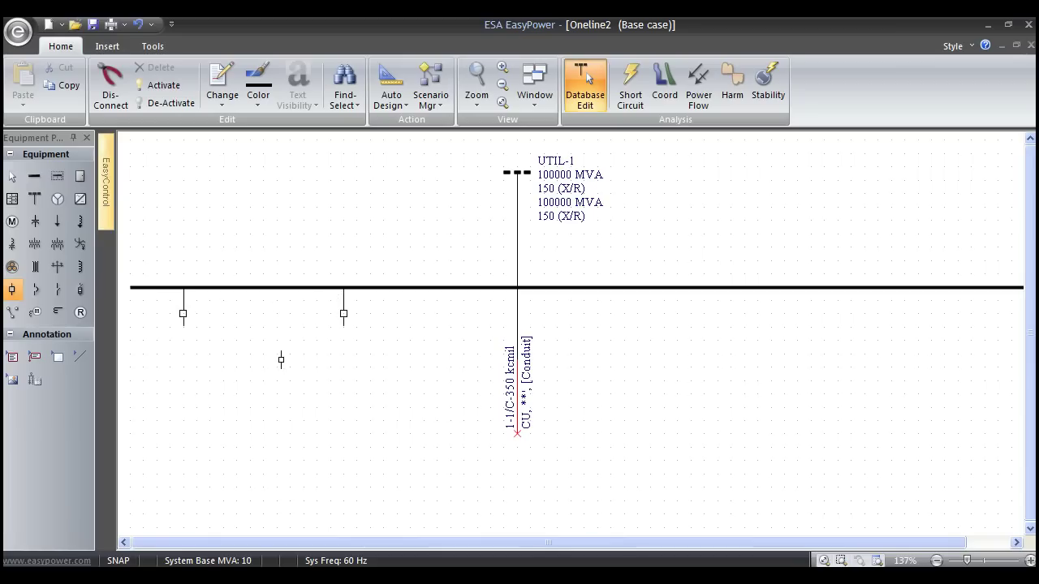
pyautogui.click(517, 305)
pyautogui.click(517, 252)
pyautogui.click(677, 298)
pyautogui.click(918, 297)
pyautogui.press('Escape')
pyautogui.scroll(-5, 459, 316)
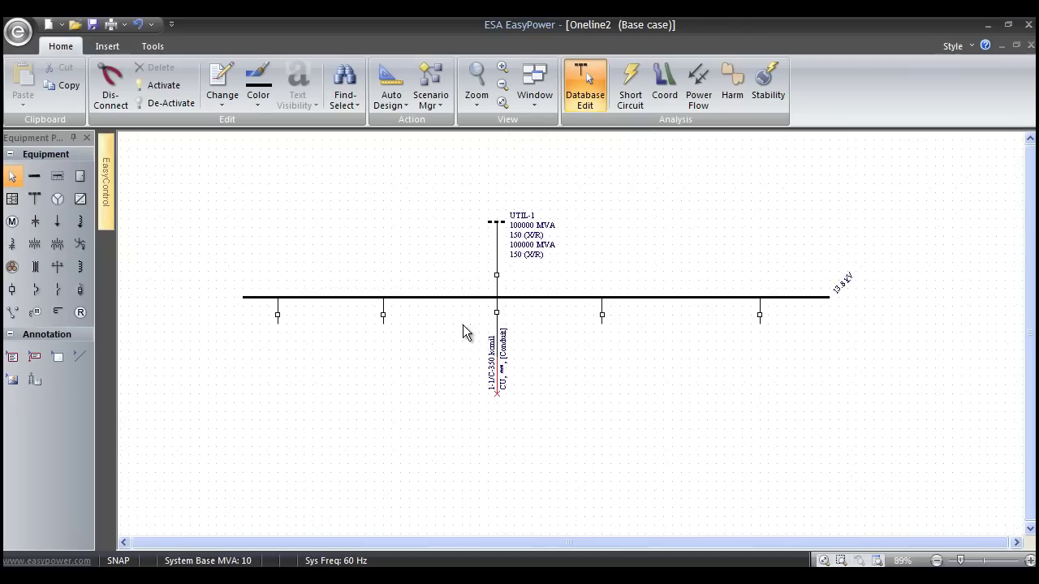
pyautogui.scroll(7, 462, 331)
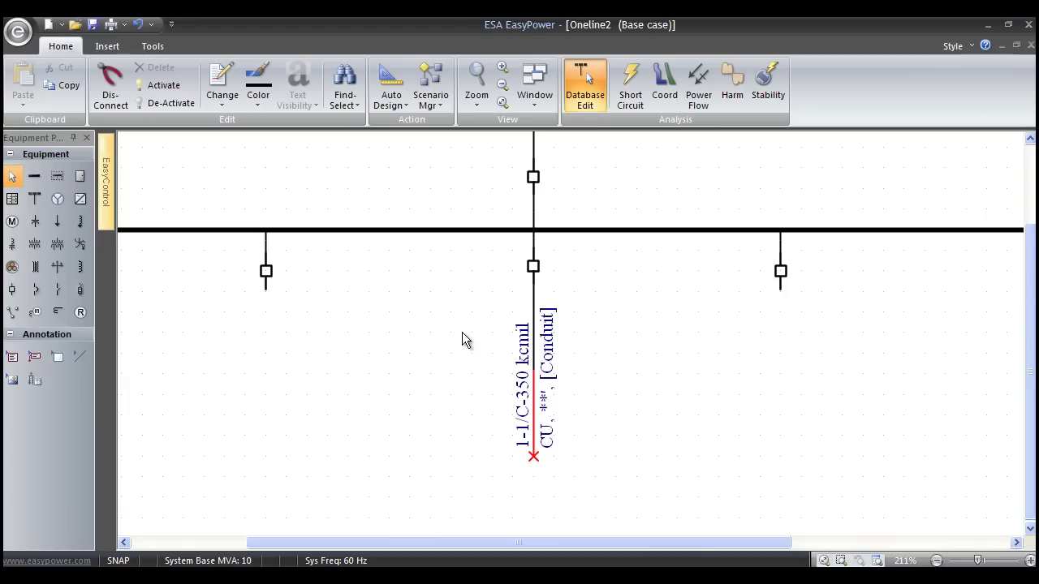
pyautogui.moveTo(462, 331)
pyautogui.mouseDown()
pyautogui.moveTo(468, 462)
pyautogui.moveTo(626, 371)
pyautogui.moveTo(461, 257)
pyautogui.moveTo(417, 329)
pyautogui.moveTo(477, 371)
pyautogui.moveTo(540, 375)
pyautogui.moveTo(519, 371)
pyautogui.moveTo(486, 246)
pyautogui.moveTo(467, 329)
pyautogui.mouseUp()
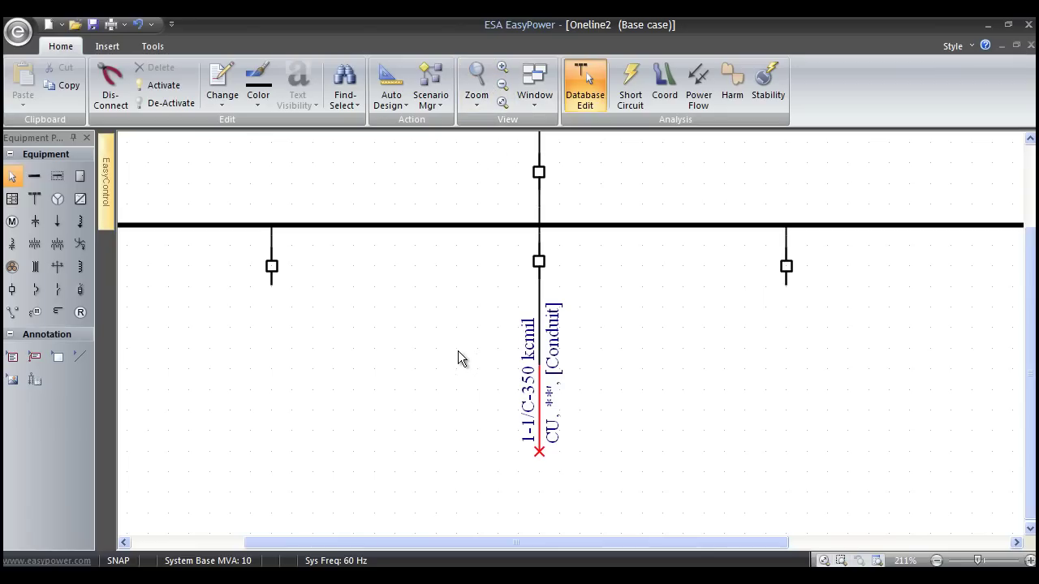
pyautogui.moveTo(446, 396); pyautogui.dragTo(424, 341)
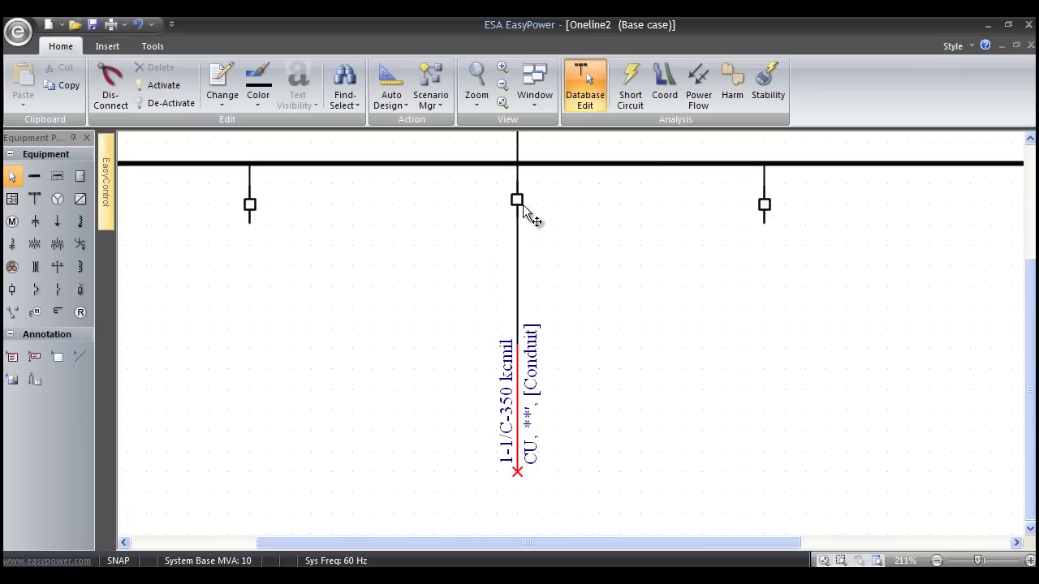
# - Move the middle feeder breaker down and place 1200/5 CTs below and above it
pyautogui.moveTo(519, 201); pyautogui.dragTo(519, 257)
pyautogui.click(58, 310)
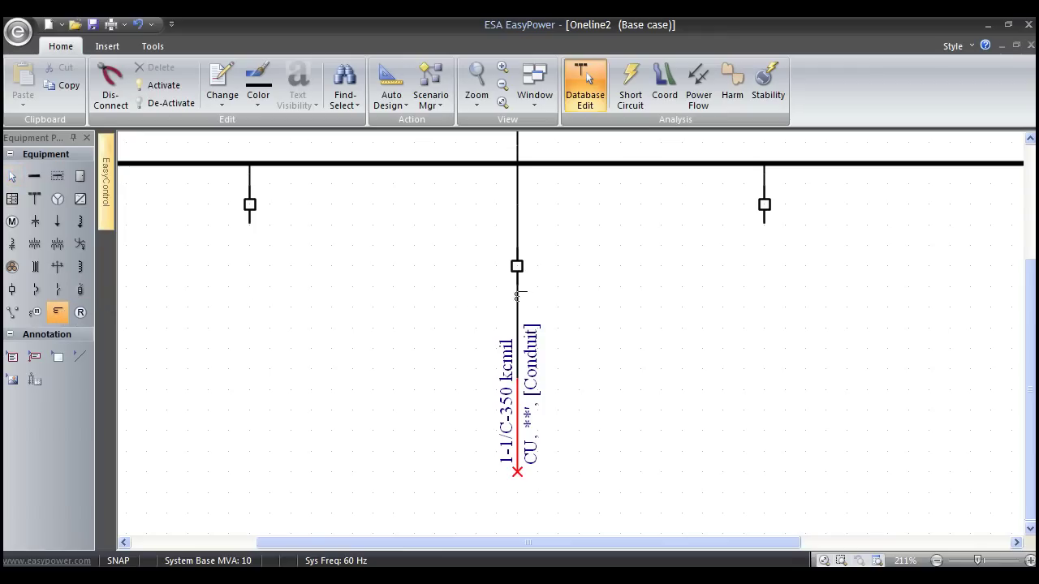
pyautogui.click(517, 295)
pyautogui.click(516, 237)
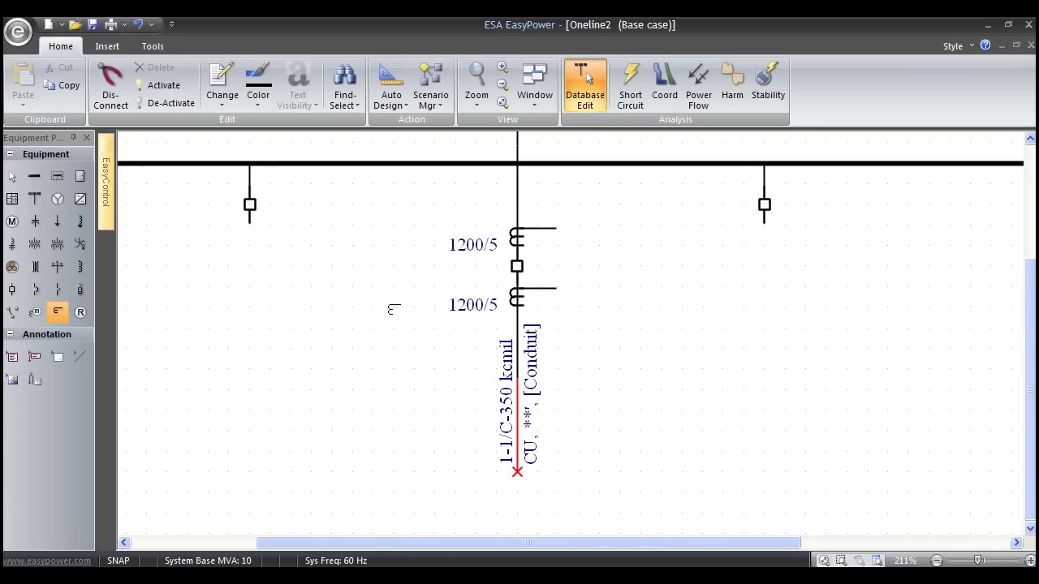
# - Attach two relays to the upper CT and one relay to the lower CT
pyautogui.click(80, 314)
pyautogui.click(559, 226)
pyautogui.click(588, 232)
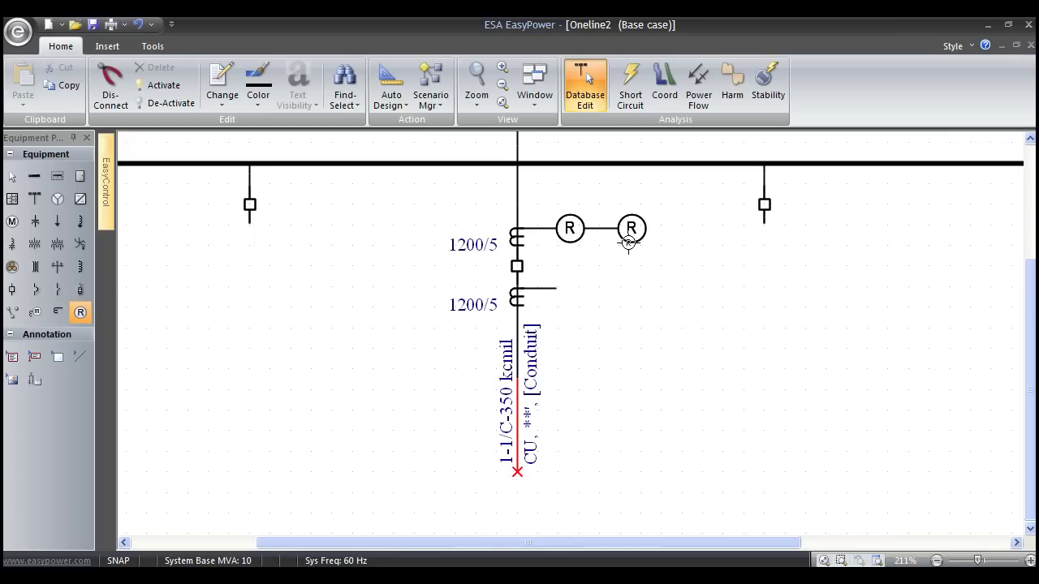
pyautogui.click(558, 288)
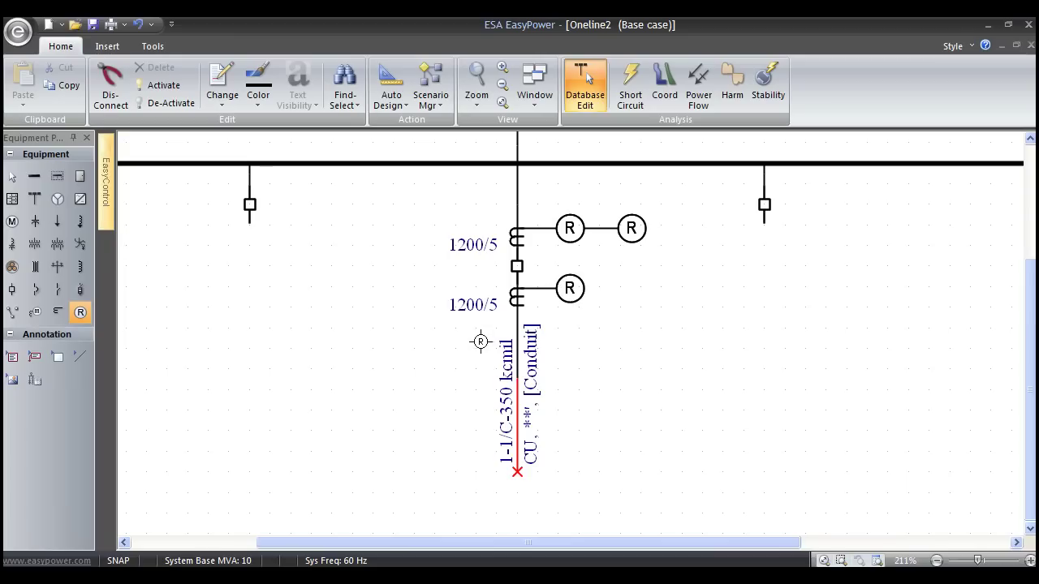
pyautogui.press('Escape')
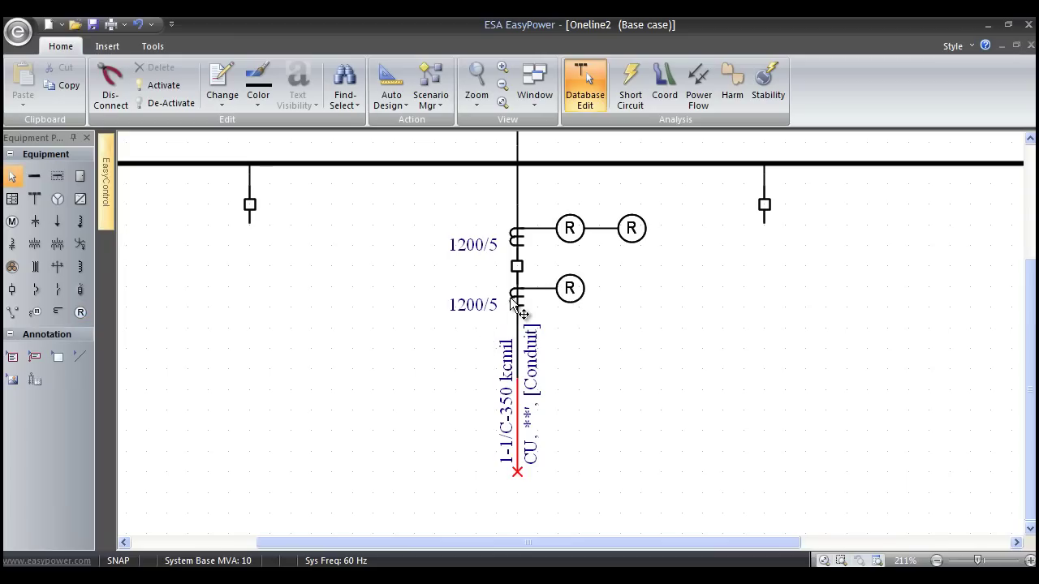
# - Set the lower CT to a 50/5 ratio, one CT, zero sequence
pyautogui.doubleClick(513, 300)
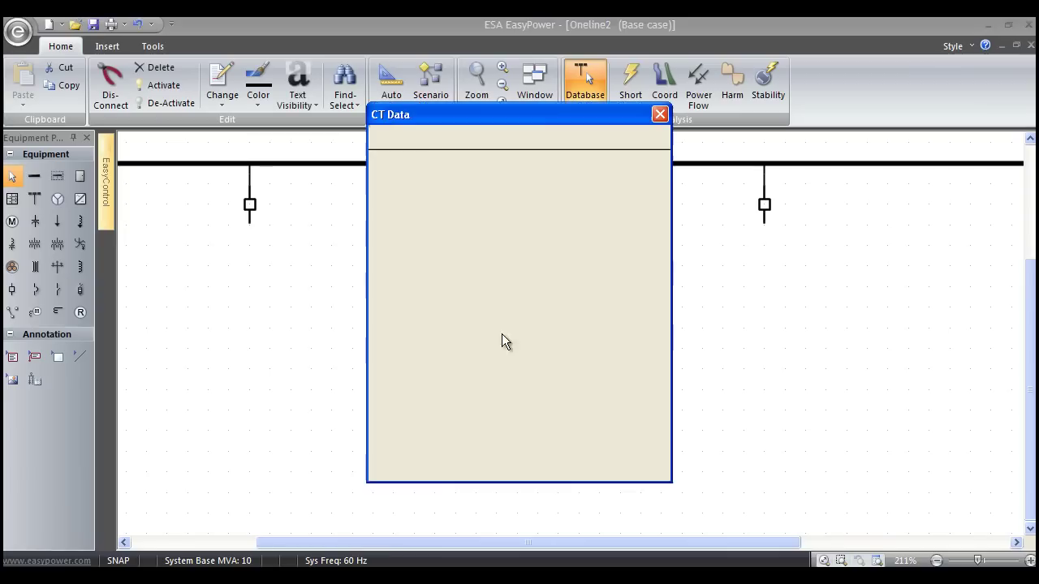
pyautogui.doubleClick(466, 346)
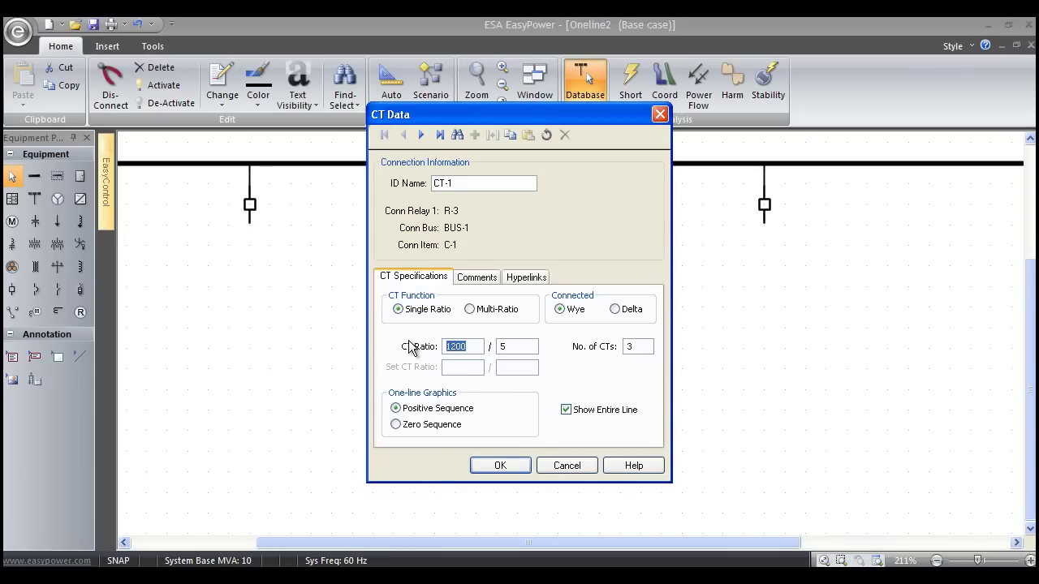
pyautogui.write('50')
pyautogui.doubleClick(647, 348)
pyautogui.write('1')
pyautogui.click(419, 424)
pyautogui.click(495, 467)
pyautogui.scroll(3, 541, 317)
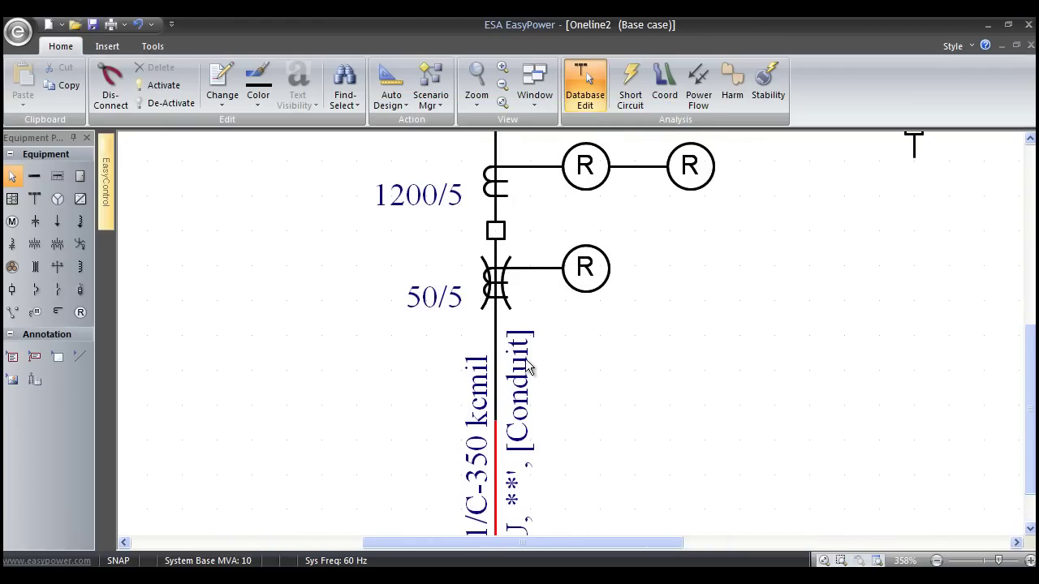
# - Place transformer TX-1 with its 13.8 kV primary bus at the centre feeder cable's end
pyautogui.scroll(-2, 560, 369)
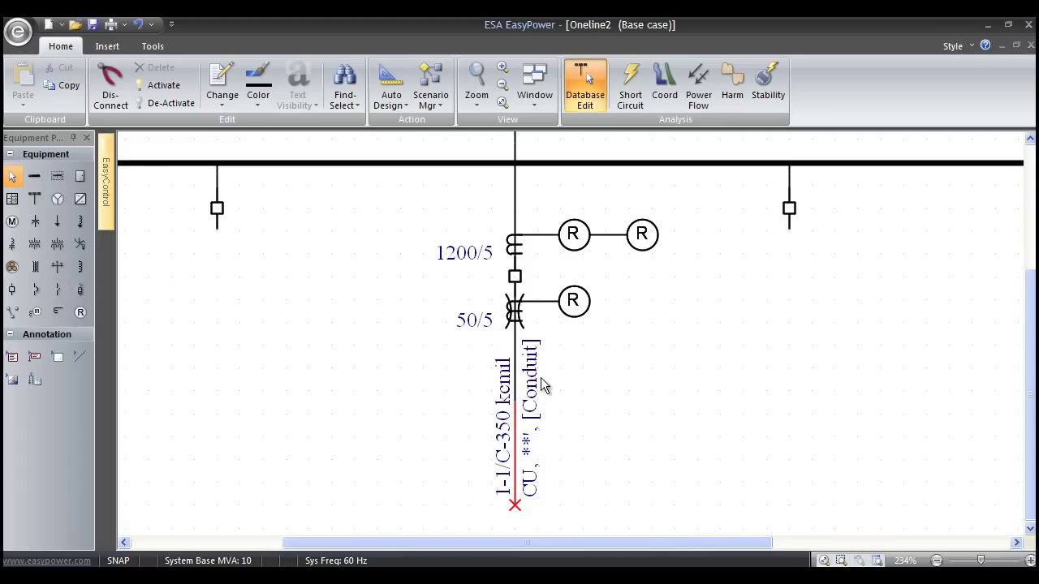
pyautogui.scroll(-1, 539, 395)
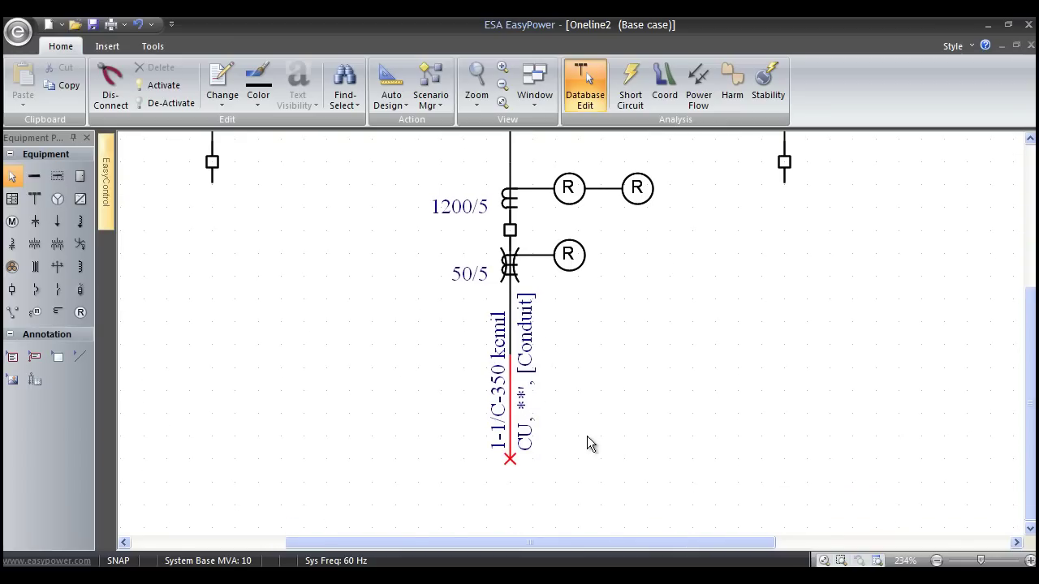
pyautogui.moveTo(587, 435); pyautogui.dragTo(598, 319)
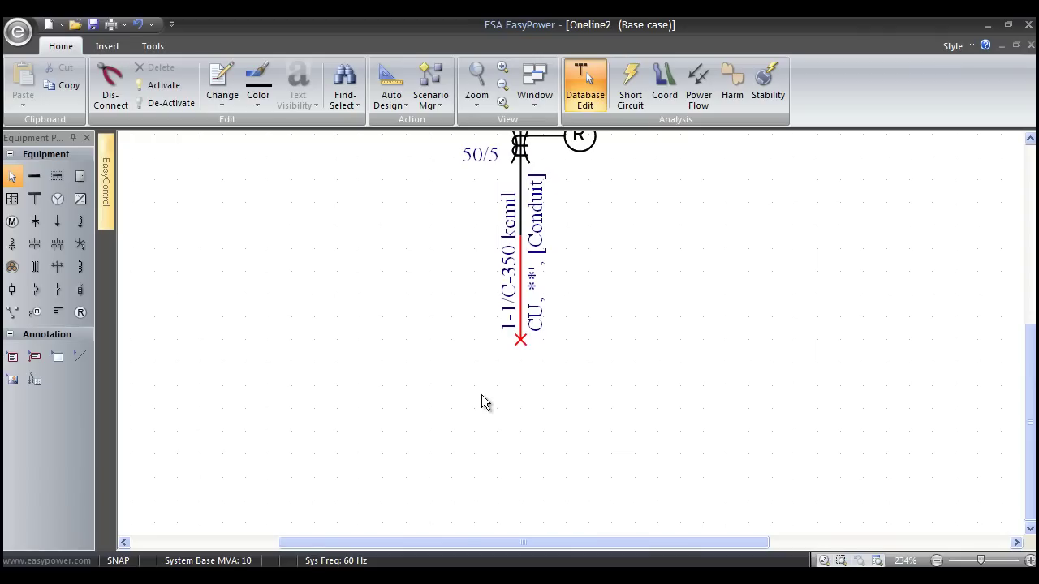
pyautogui.click(34, 247)
pyautogui.click(521, 355)
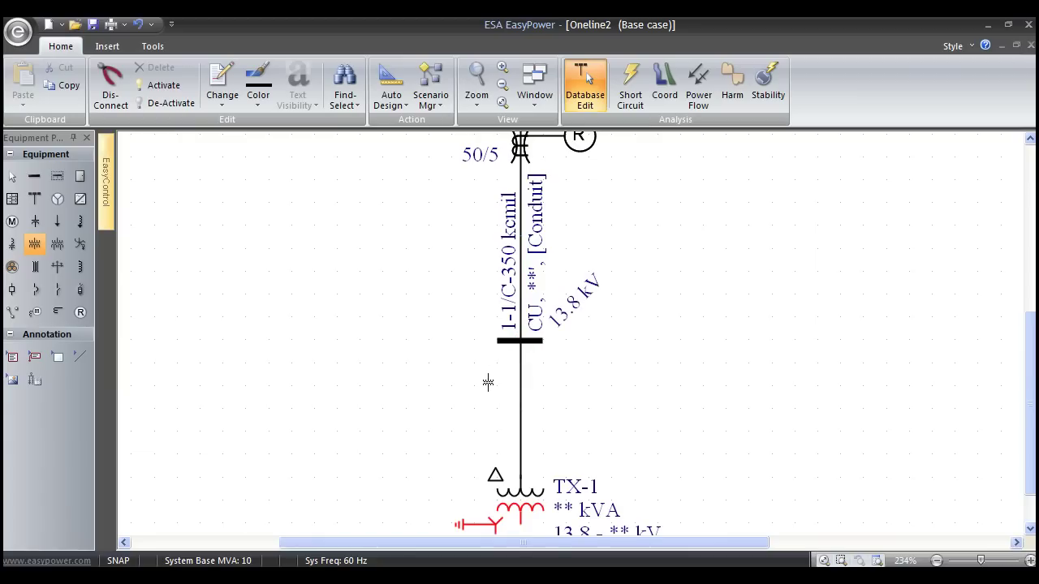
pyautogui.press('Escape')
pyautogui.scroll(-2, 541, 374)
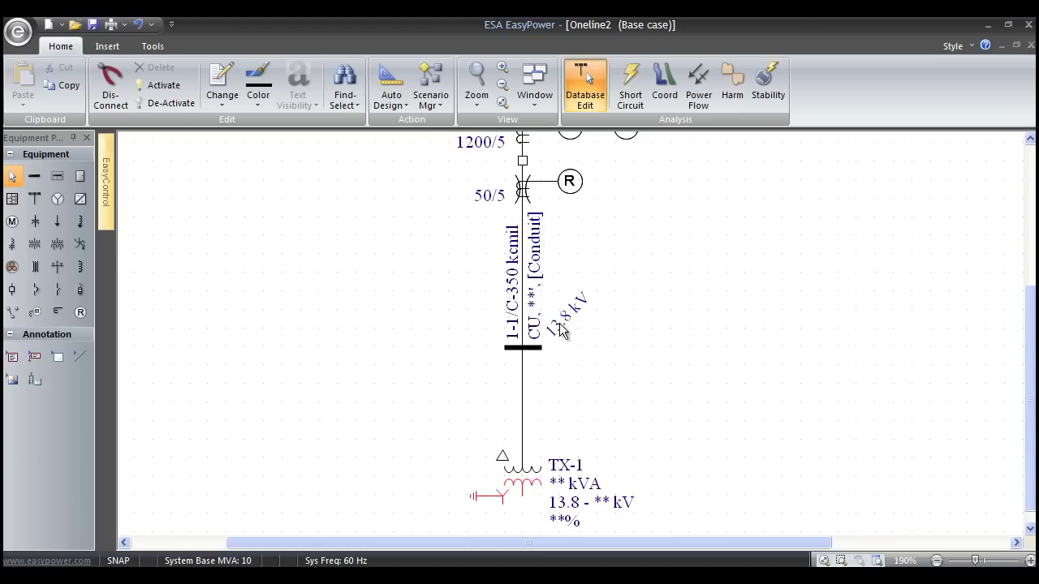
pyautogui.hscroll(2, 569, 396)
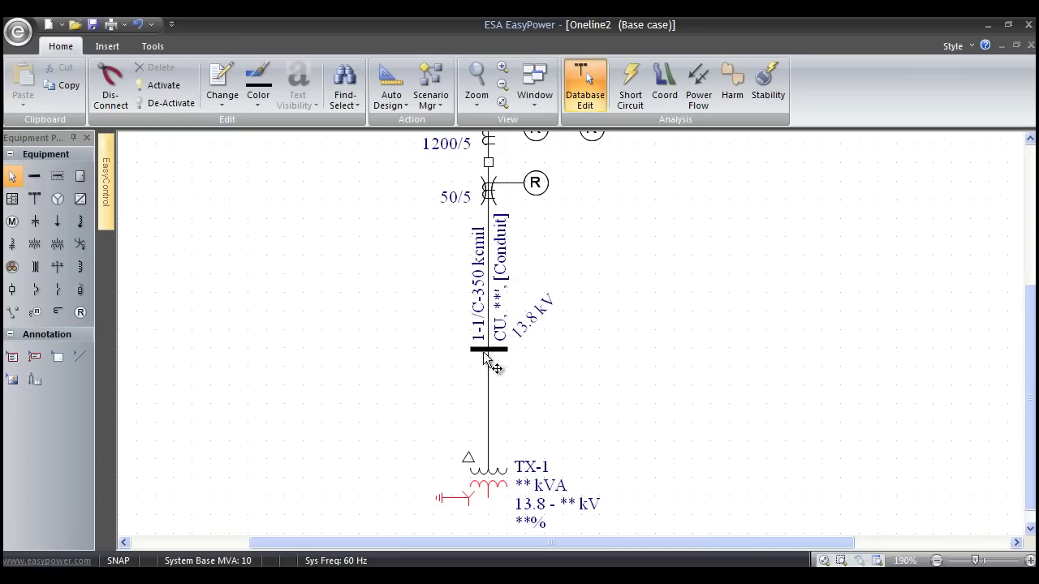
pyautogui.scroll(-1, 484, 357)
pyautogui.scroll(-3, 528, 399)
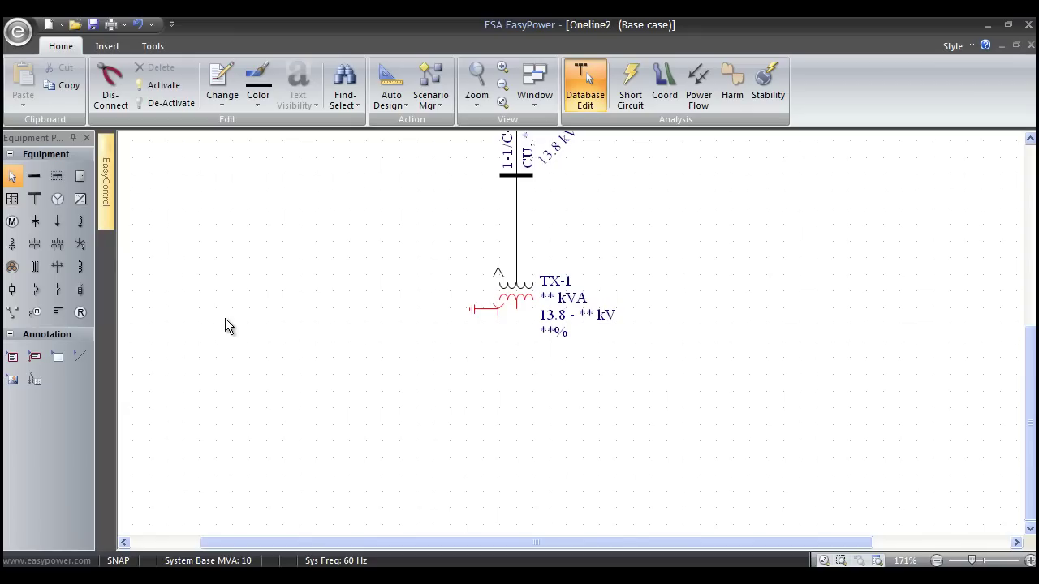
# - Attach a new 0.48 kV bus to TX-1's secondary terminal
pyautogui.click(34, 271)
pyautogui.click(516, 309)
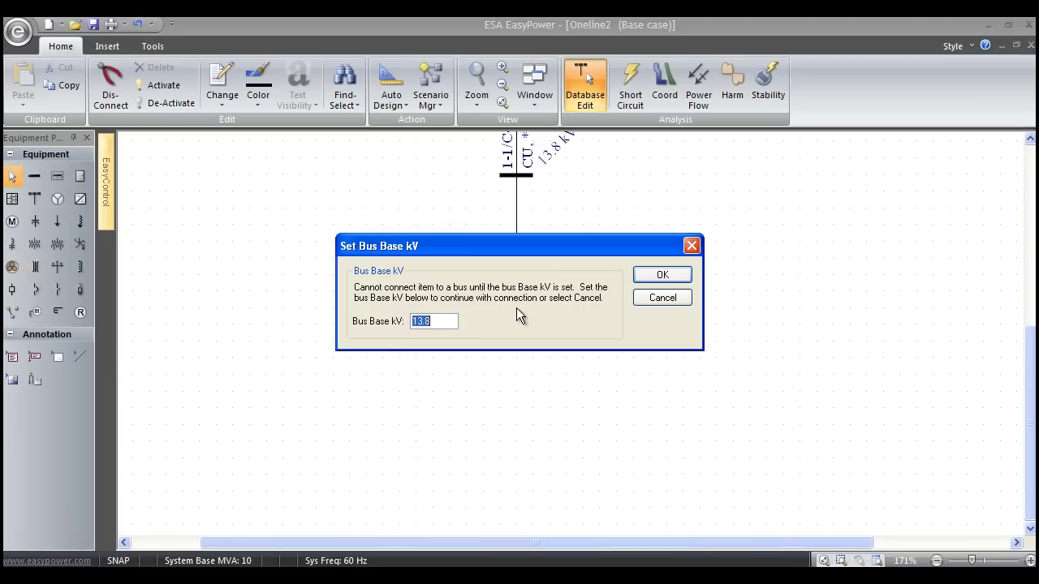
pyautogui.write('.48')
pyautogui.click(657, 276)
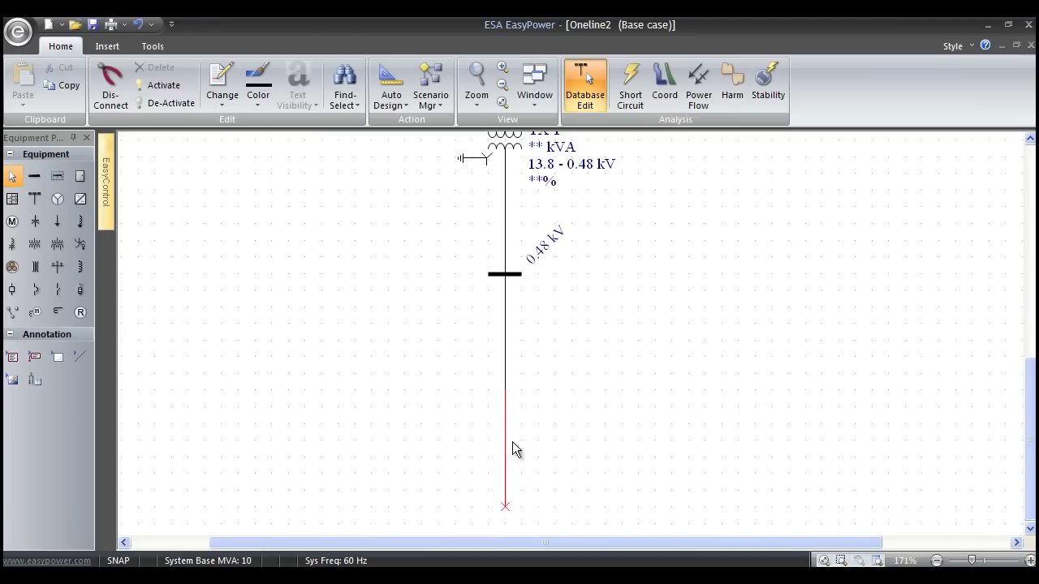
# - Shorten the new line below the 0.48 kV bus and clear space beneath it
pyautogui.moveTo(505, 506); pyautogui.dragTo(507, 432)
pyautogui.moveTo(527, 485); pyautogui.dragTo(539, 370)
pyautogui.scroll(-1, 494, 406)
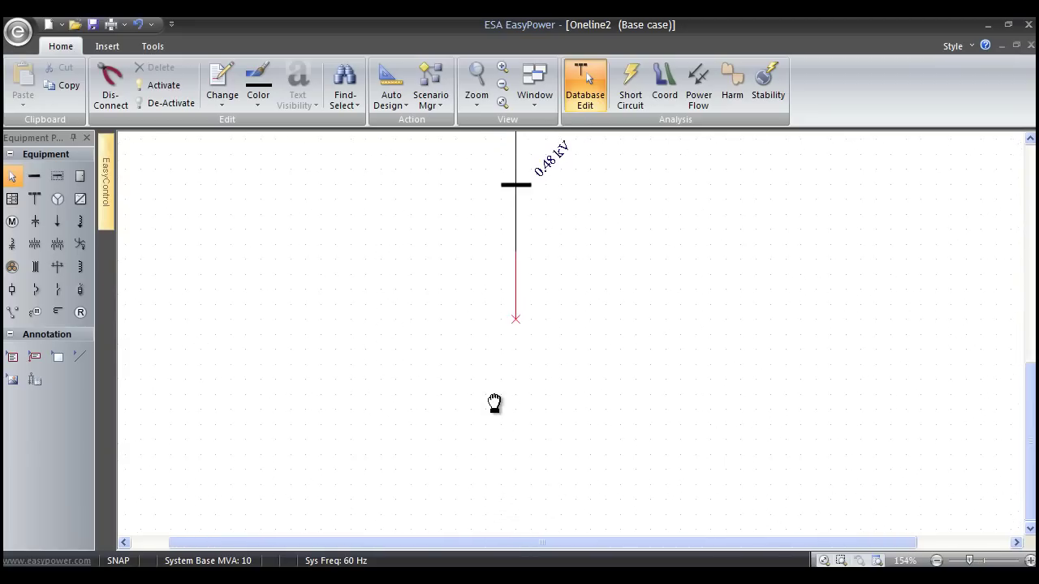
pyautogui.moveTo(495, 399); pyautogui.dragTo(506, 323)
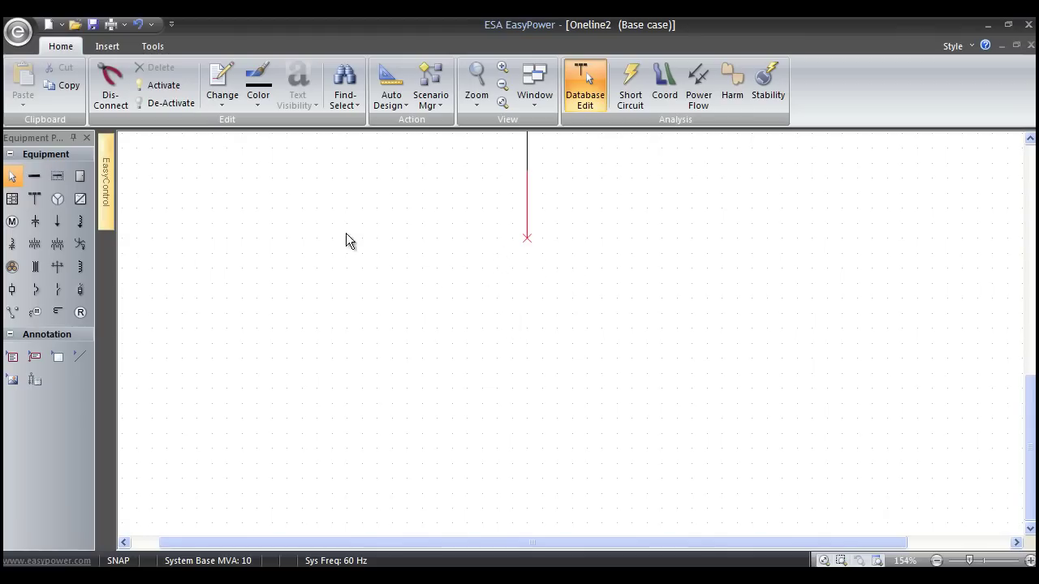
# - Place LV switchgear below the line, keeping Switchgear type and LVPCB disconnects
pyautogui.click(56, 174)
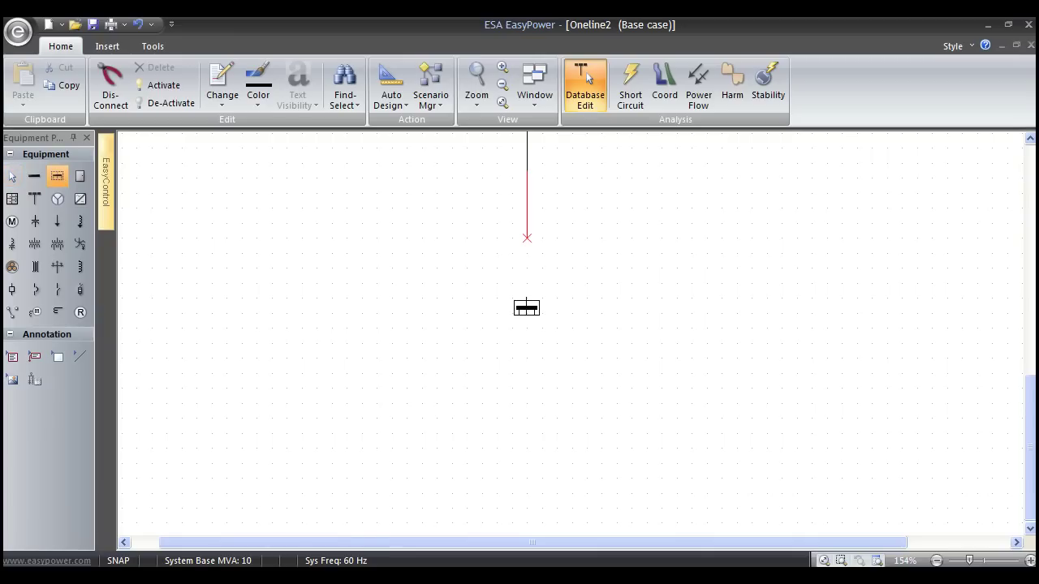
pyautogui.click(527, 306)
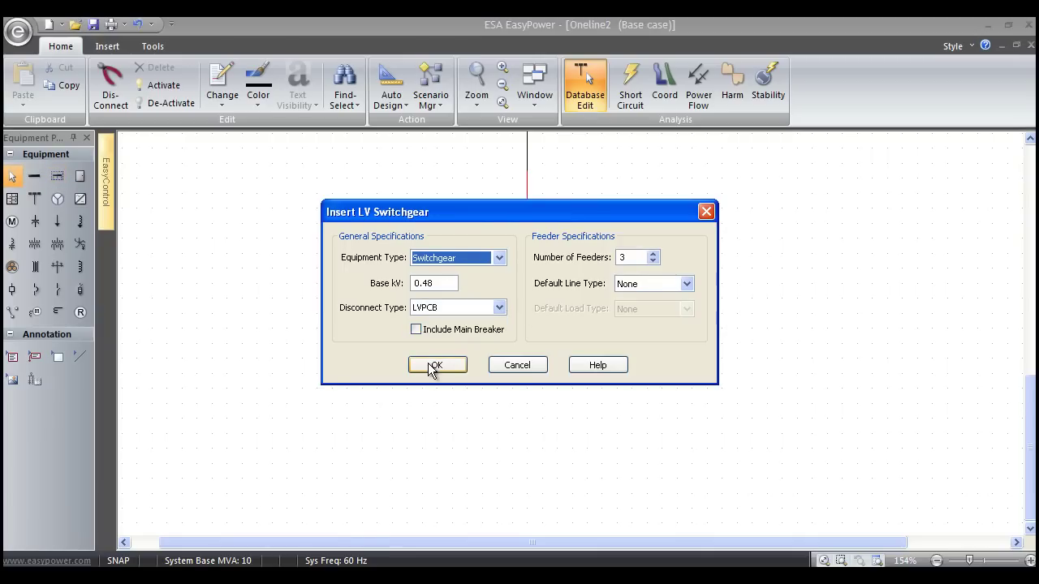
pyautogui.click(498, 258)
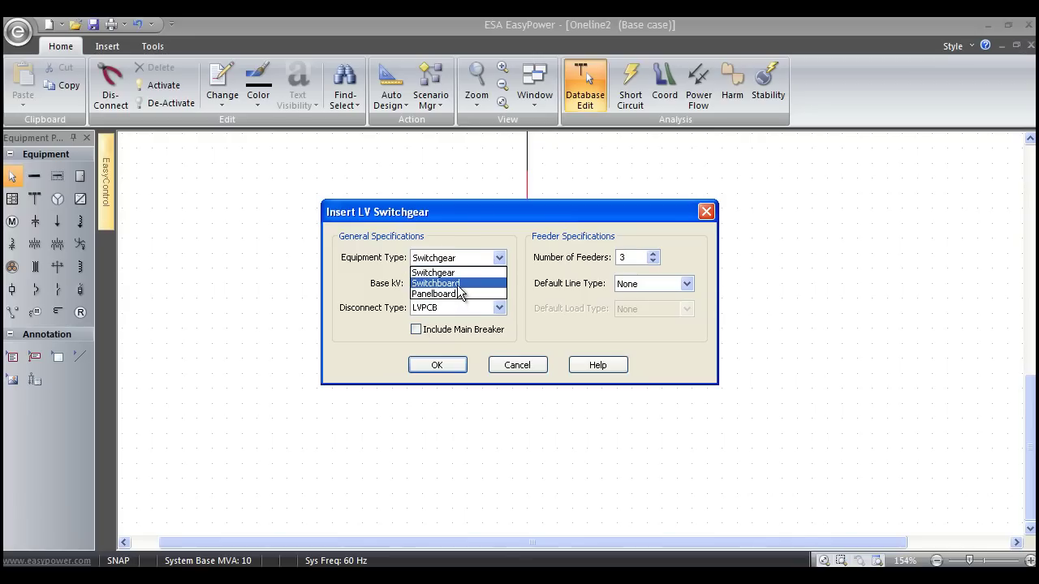
pyautogui.click(460, 273)
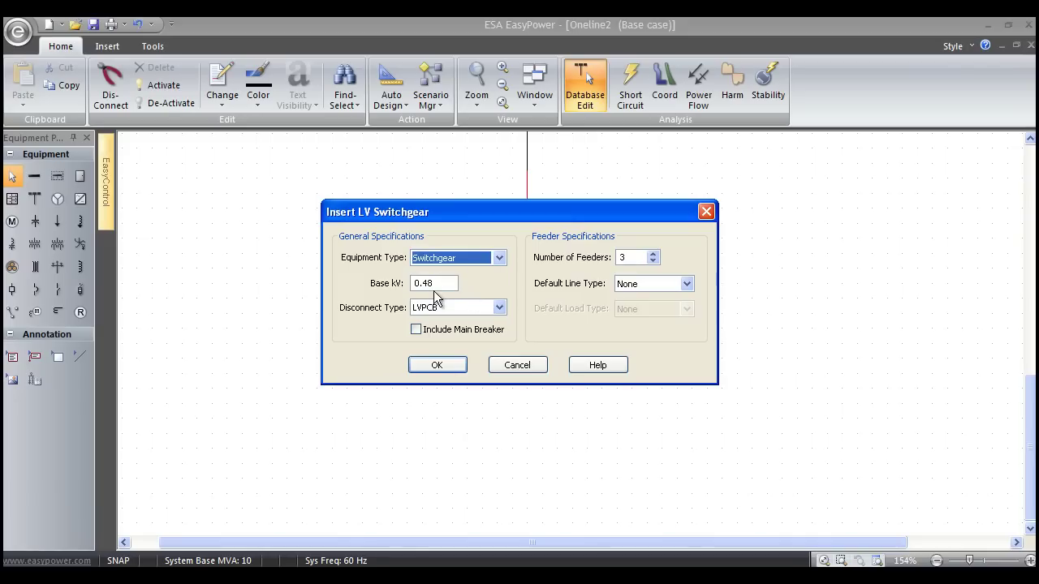
pyautogui.click(498, 309)
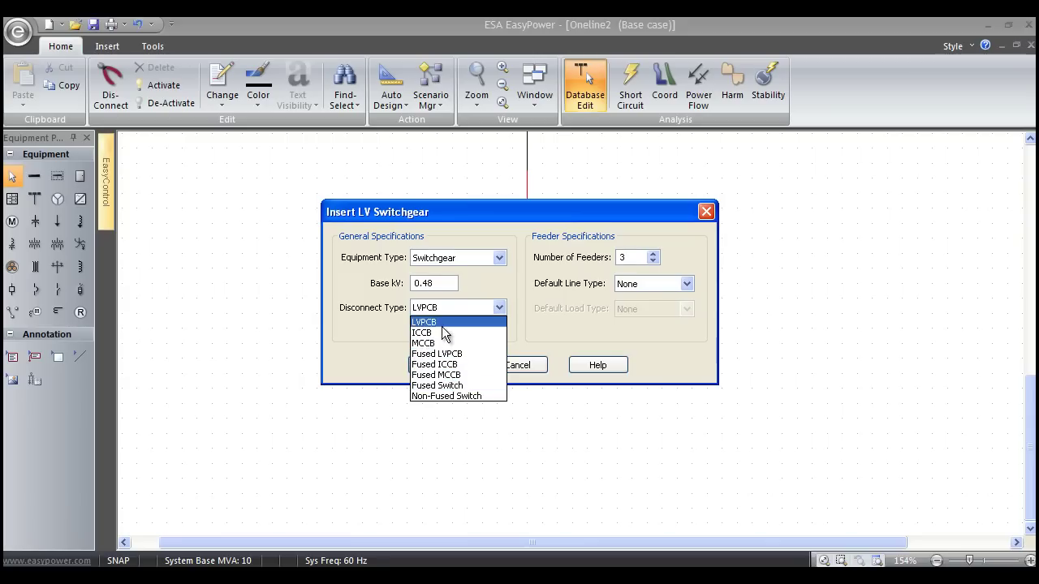
pyautogui.click(428, 326)
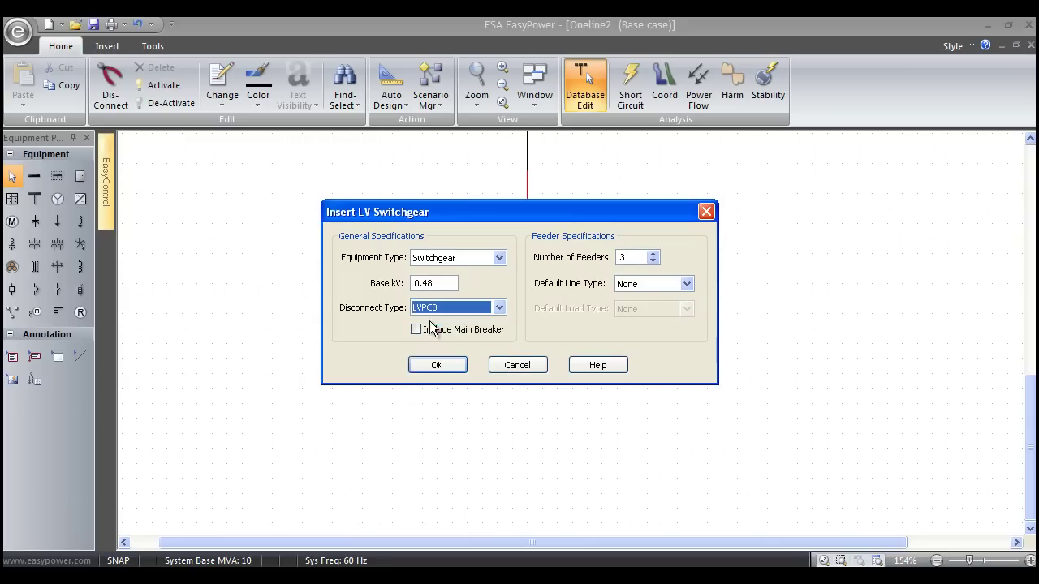
# - Include a main breaker and six cable feeders serving MCC loads, then insert the lineup
pyautogui.click(417, 330)
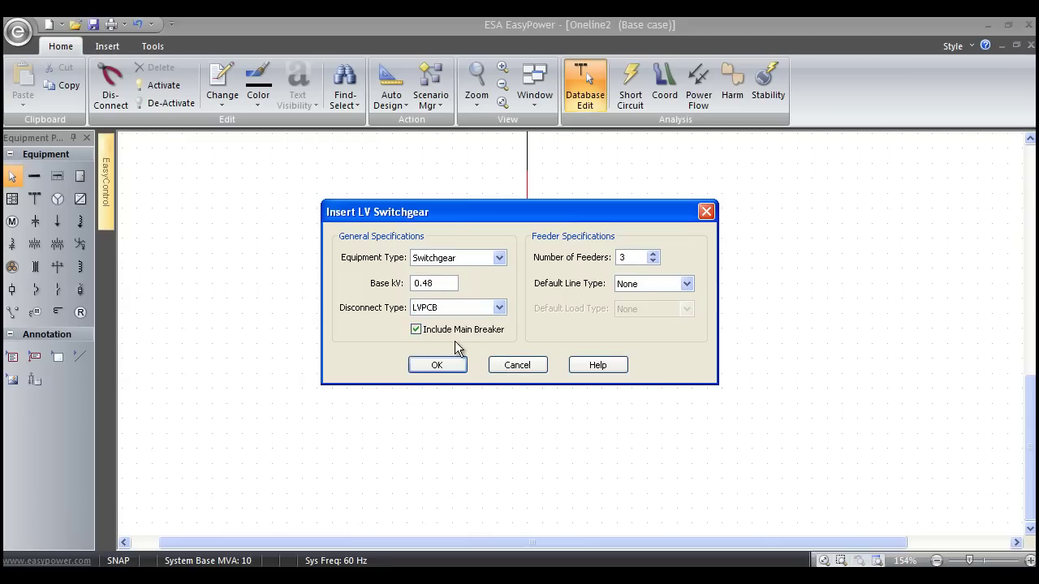
pyautogui.click(654, 257)
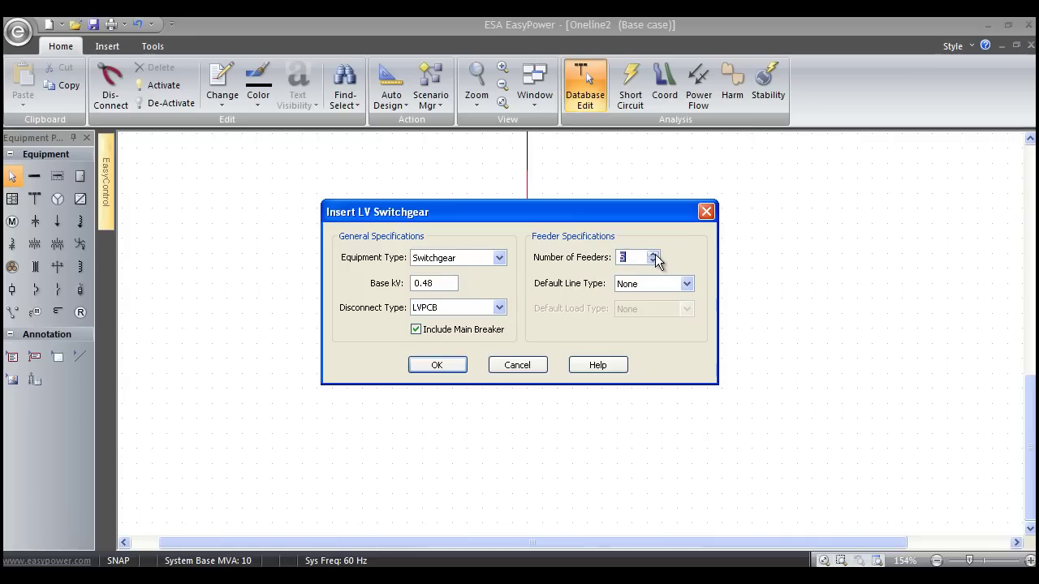
pyautogui.write('6')
pyautogui.click(685, 284)
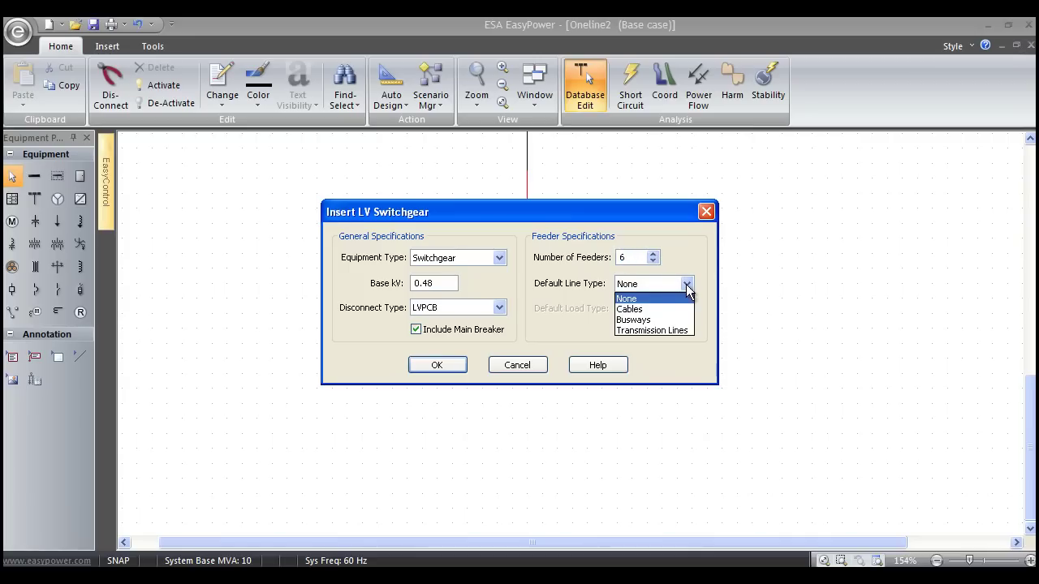
pyautogui.click(664, 310)
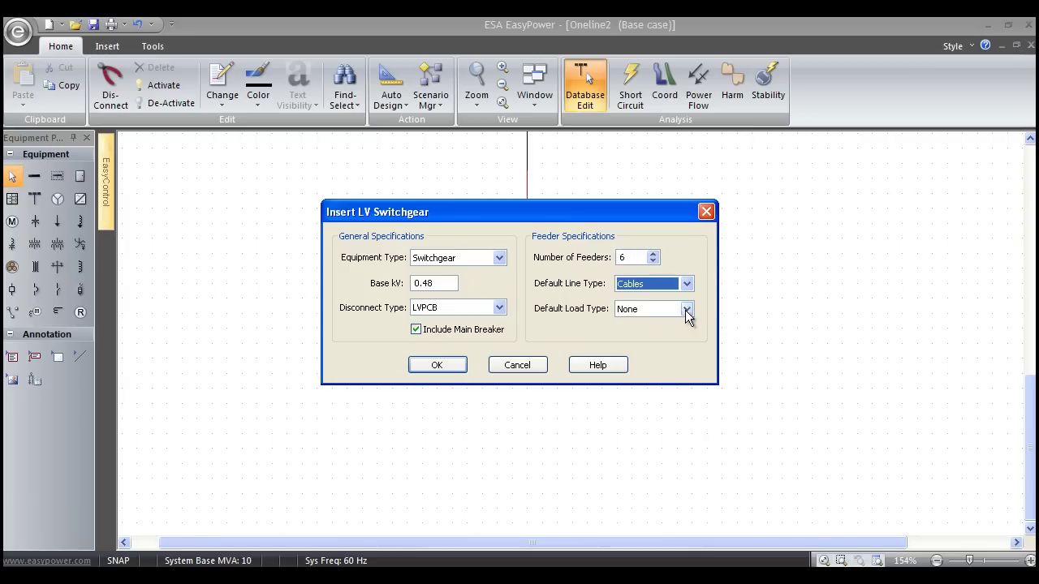
pyautogui.click(686, 309)
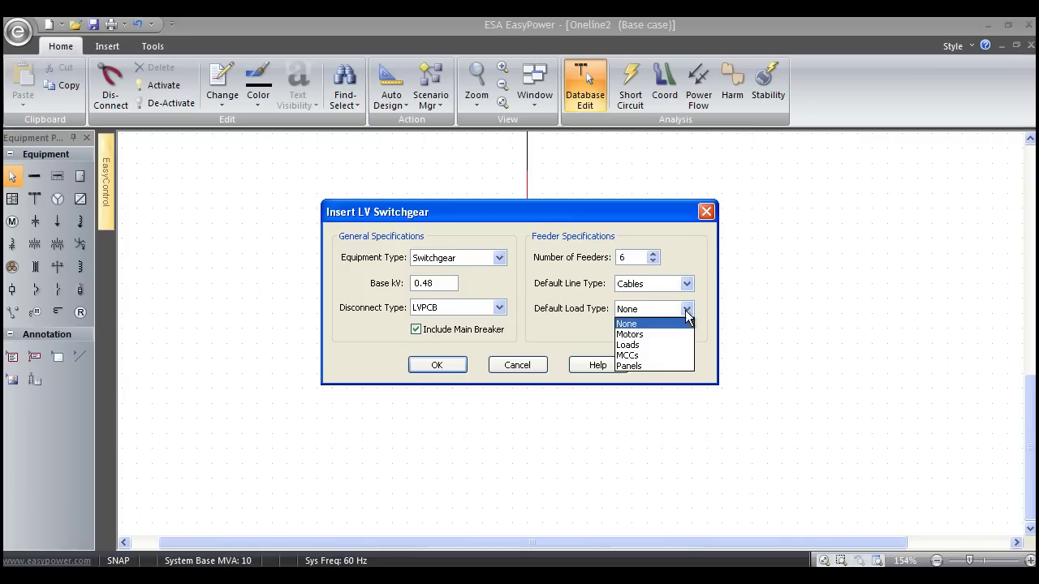
pyautogui.click(640, 357)
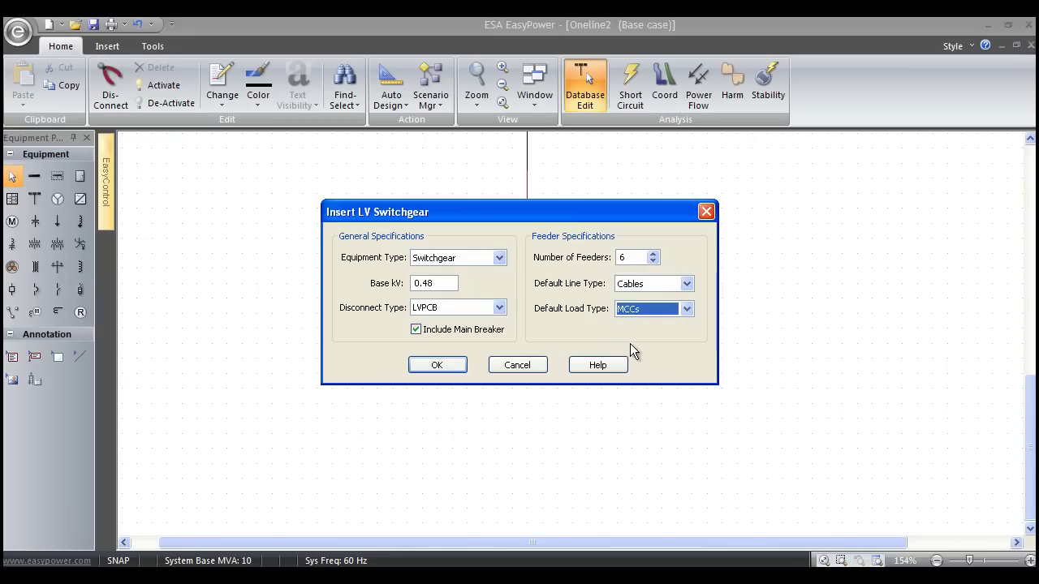
pyautogui.click(431, 366)
# - Join the 0.48 kV line's loose end to the switchgear bus and review MCC-1 to MCC-6
pyautogui.scroll(-4, 430, 369)
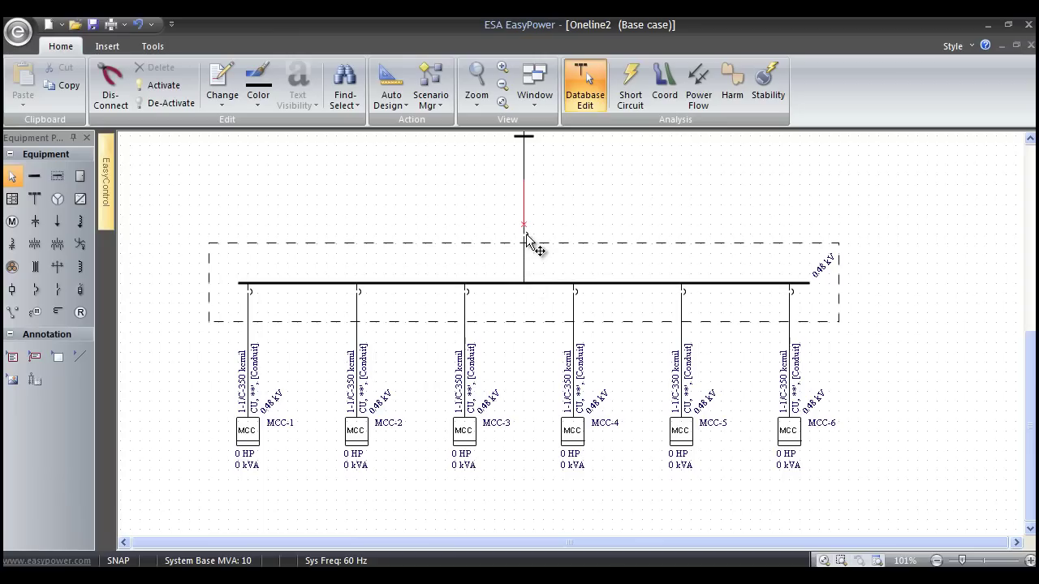
pyautogui.click(526, 234)
pyautogui.scroll(-3, 518, 349)
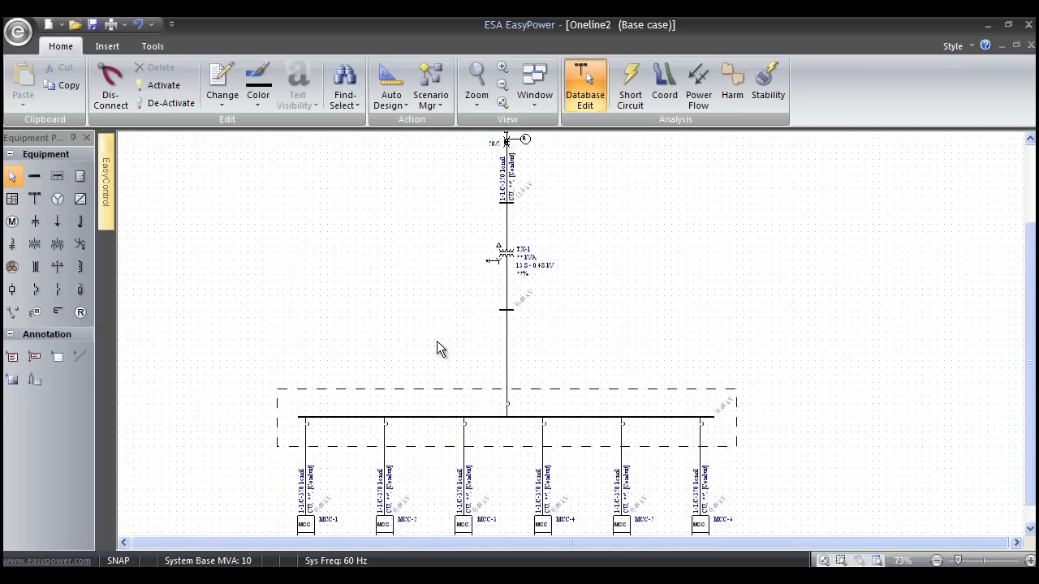
pyautogui.scroll(-3, 434, 347)
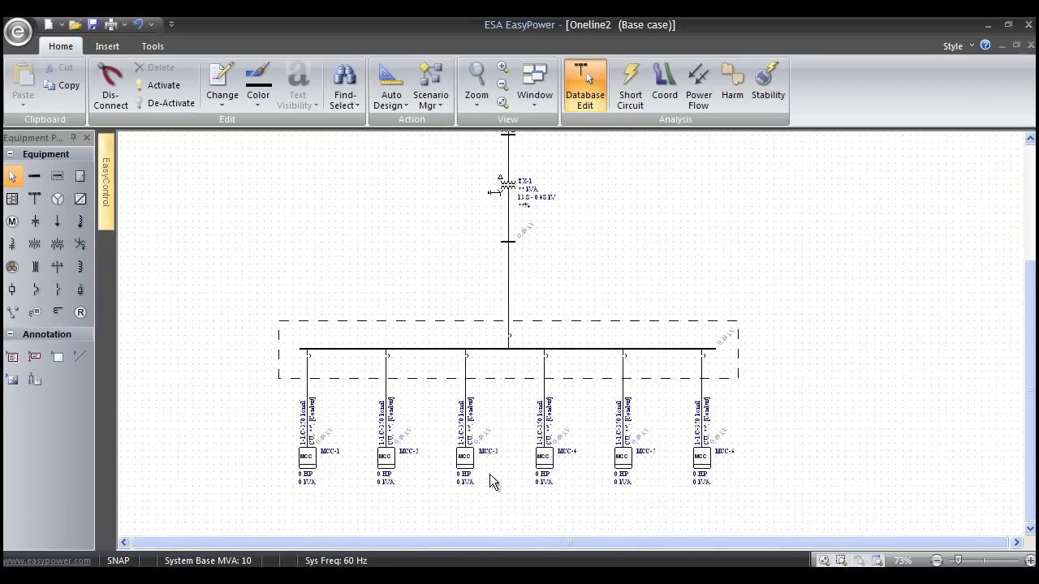
pyautogui.scroll(3, 490, 477)
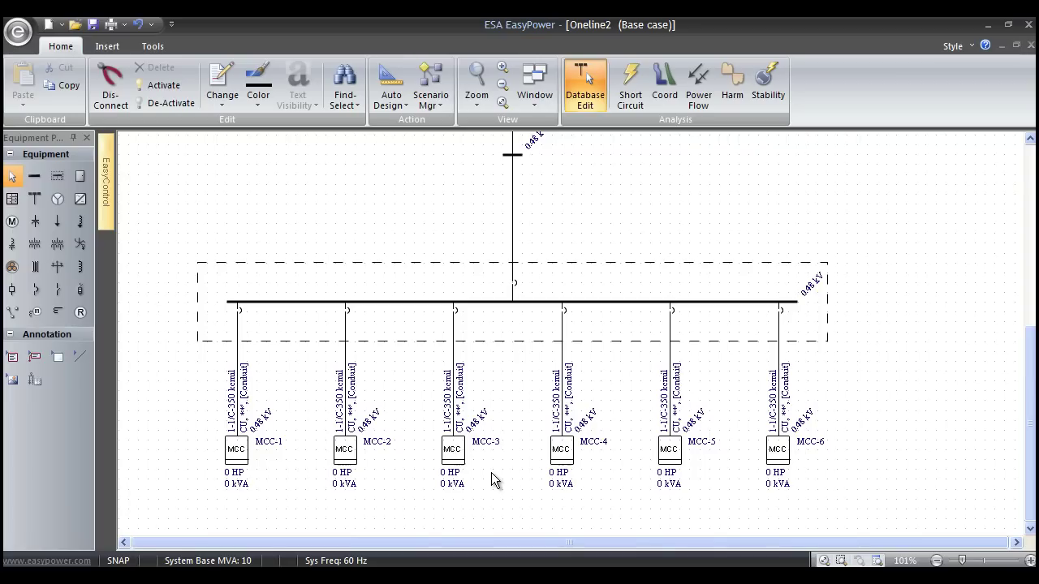
pyautogui.scroll(1, 493, 478)
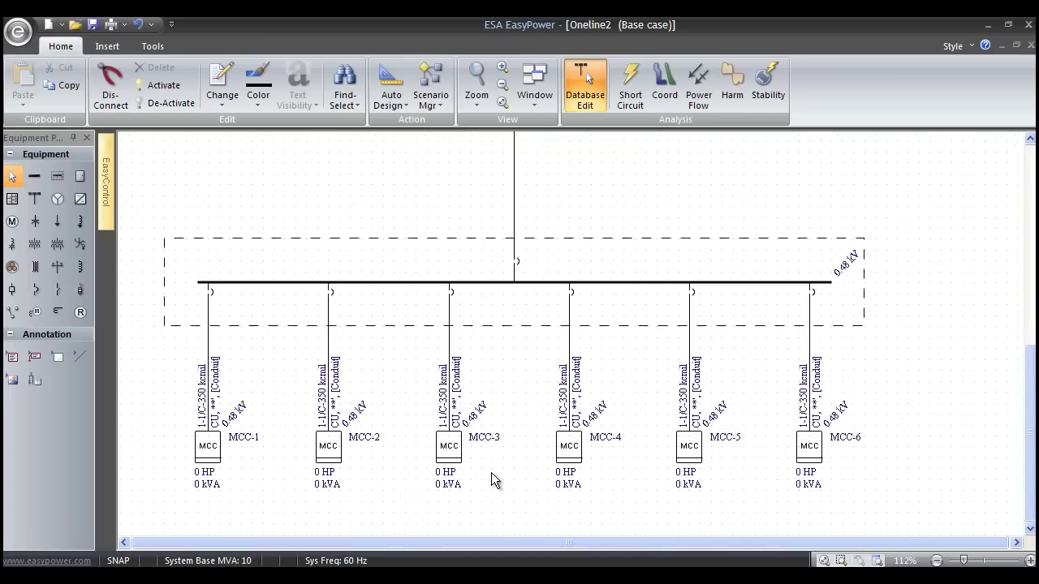